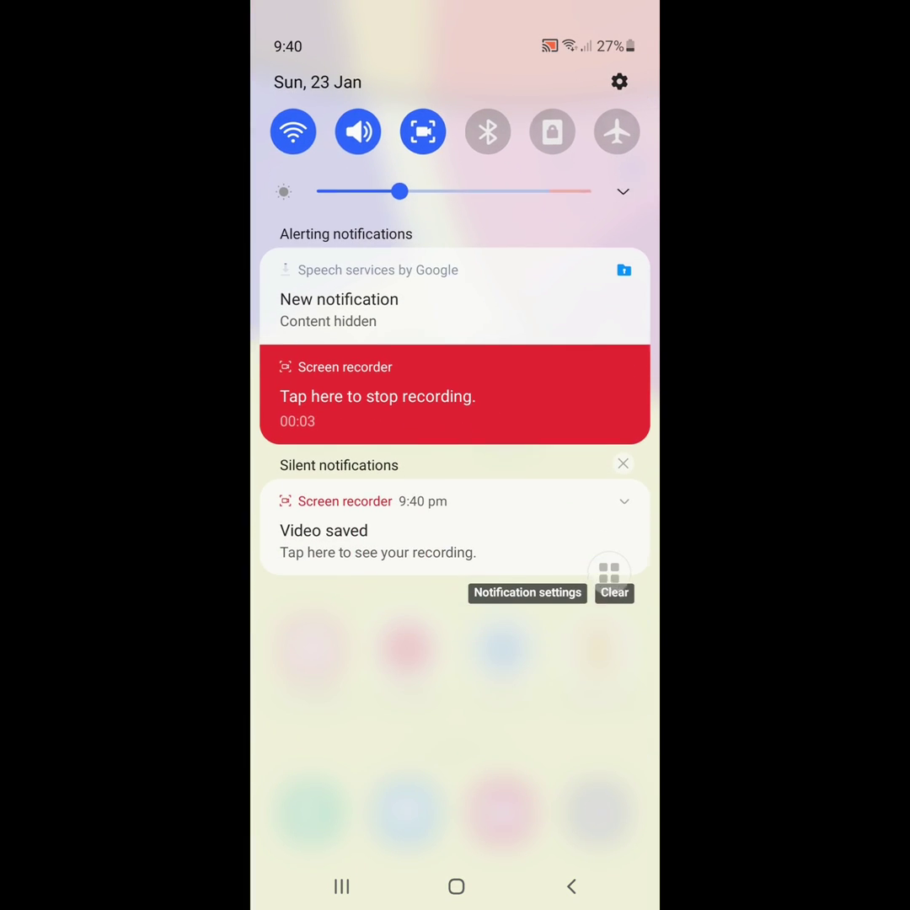
# - Check the Speech services by Google notification options, then dismiss the notification shade
pyautogui.moveTo(523, 304); pyautogui.dragTo(417, 306)
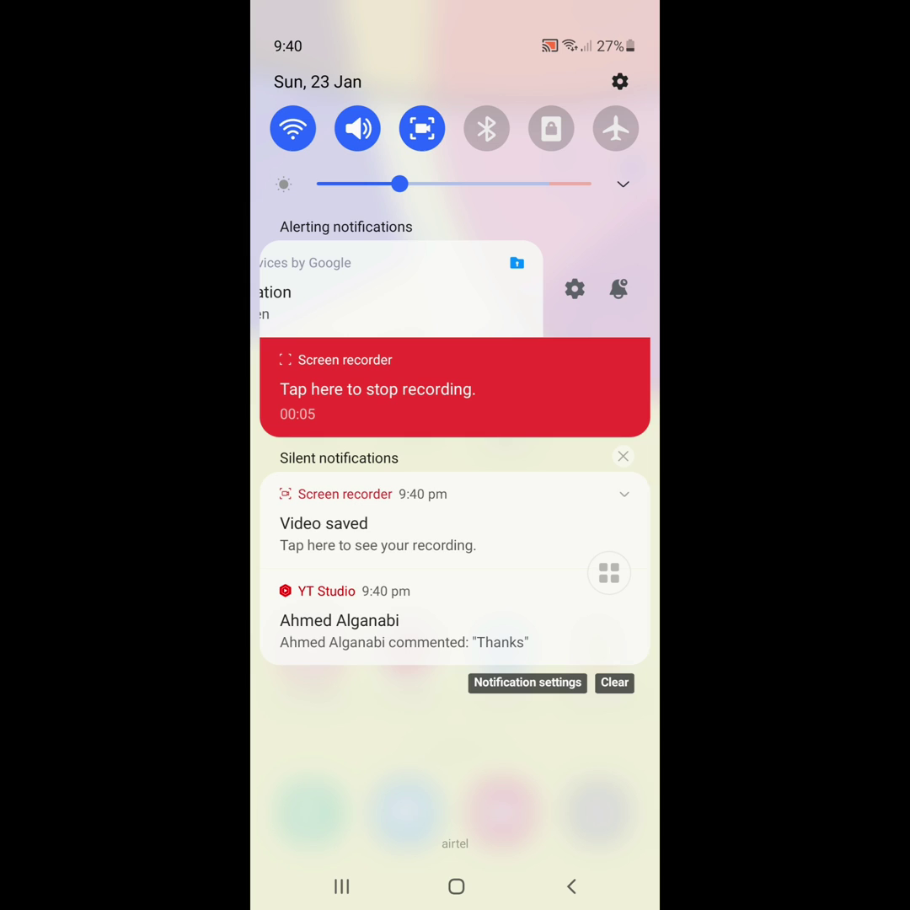
pyautogui.moveTo(355, 291)
pyautogui.mouseDown()
pyautogui.moveTo(506, 291)
pyautogui.moveTo(413, 290)
pyautogui.mouseUp()
pyautogui.click(575, 289)
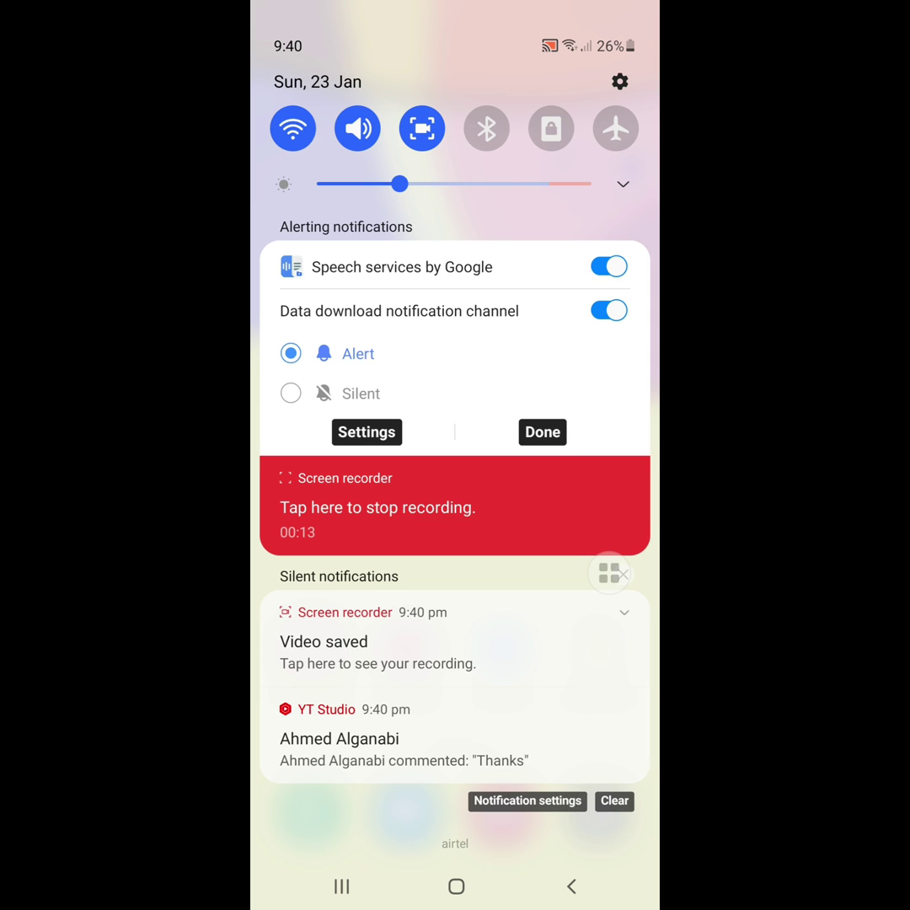
pyautogui.click(543, 431)
pyautogui.moveTo(455, 759); pyautogui.dragTo(455, 253)
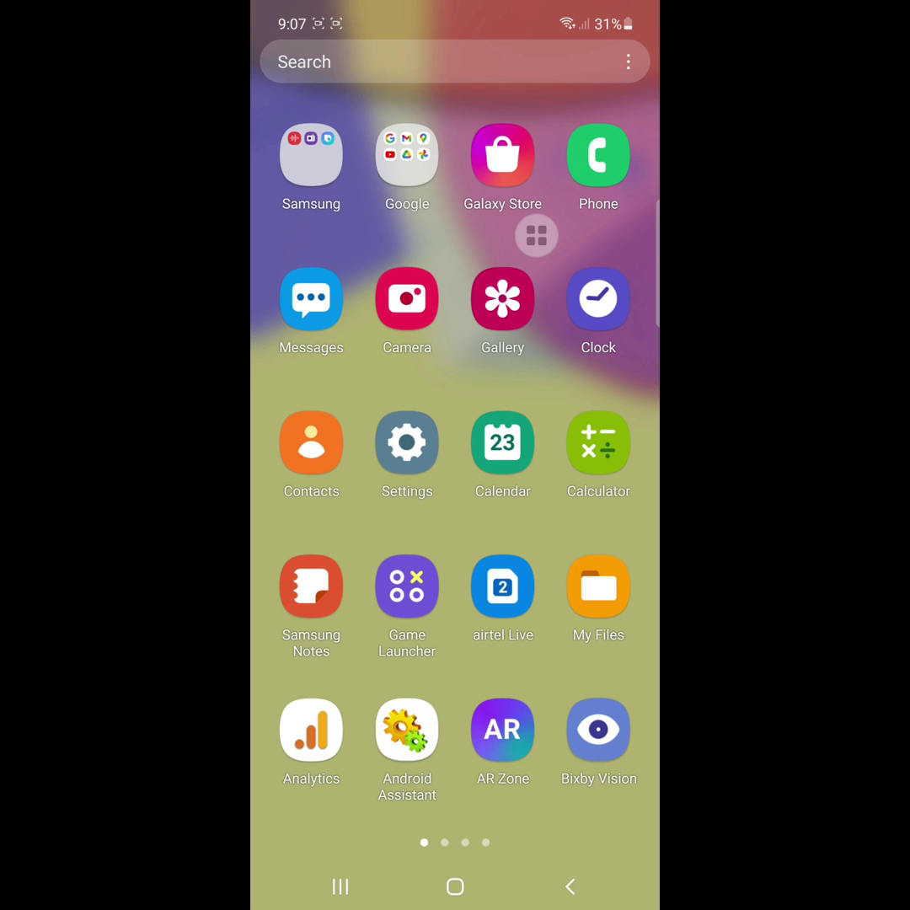
# - Open Settings > Google > Google apps > Search, Assistant and Voice > Voice
pyautogui.click(407, 443)
pyautogui.scroll(-10, 455, 506)
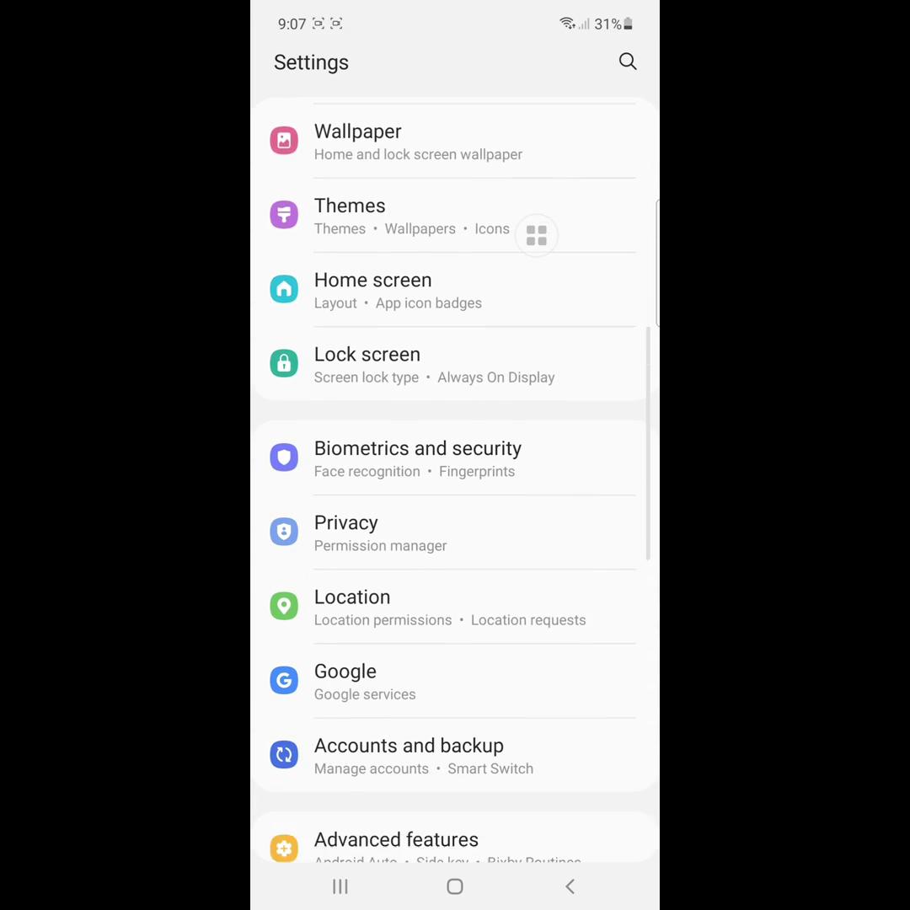
pyautogui.scroll(-3, 455, 506)
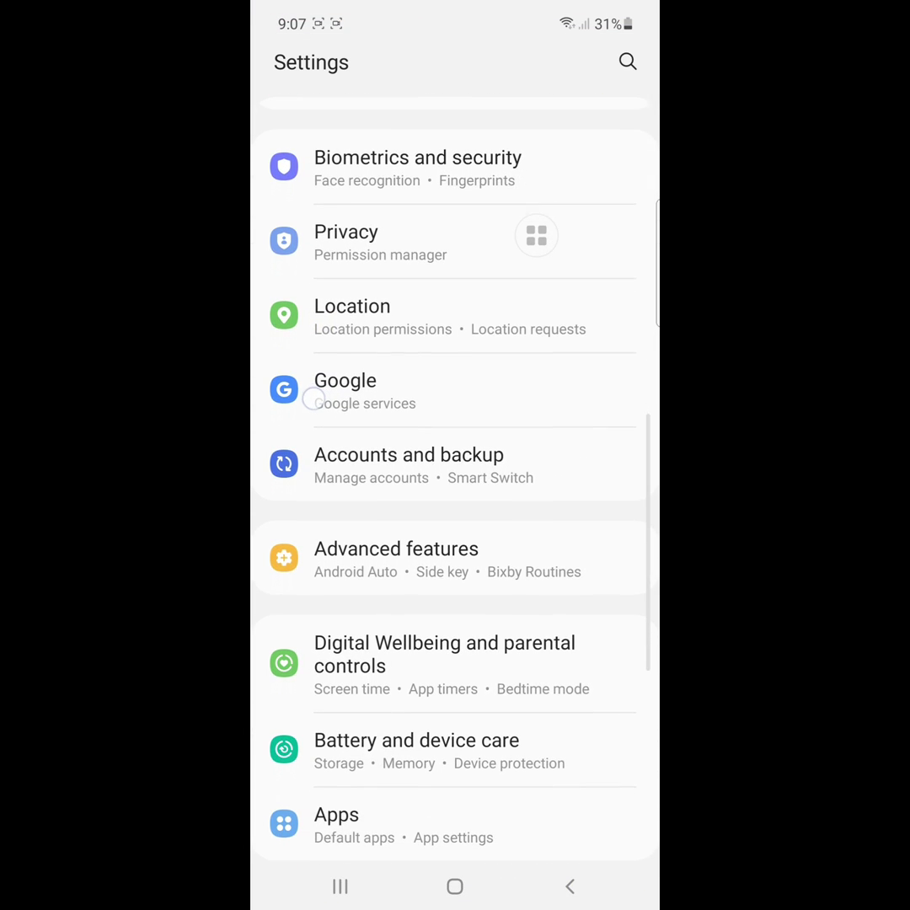
pyautogui.click(346, 387)
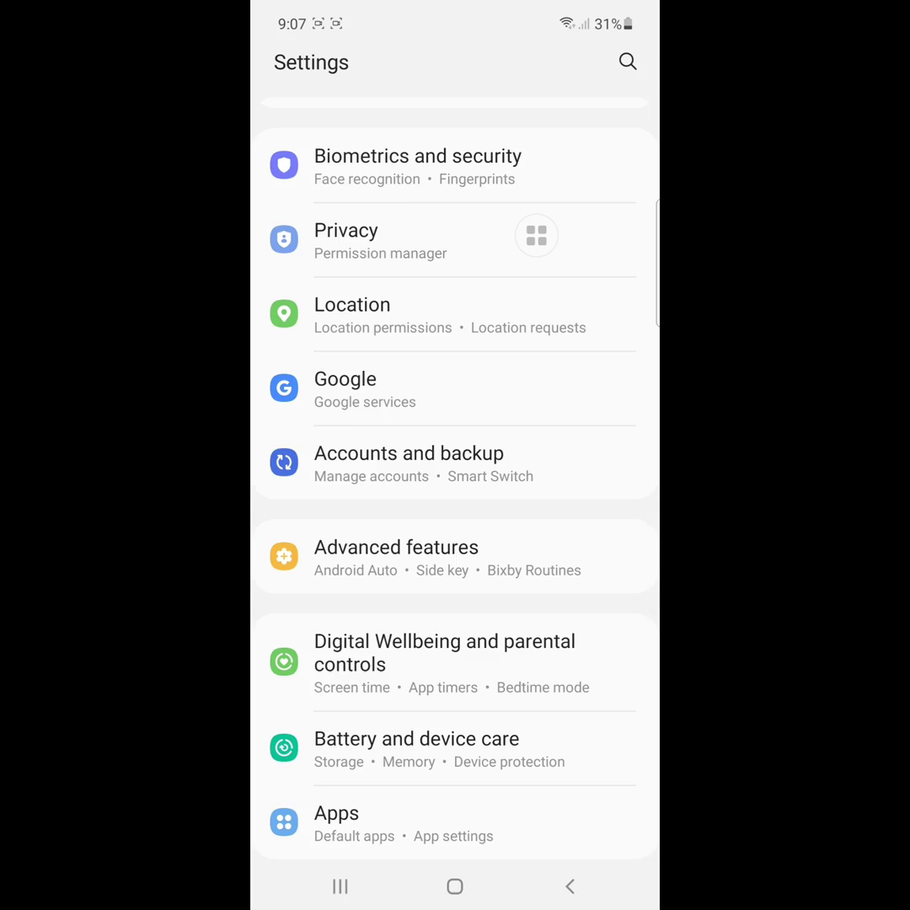
pyautogui.scroll(-5, 311, 417)
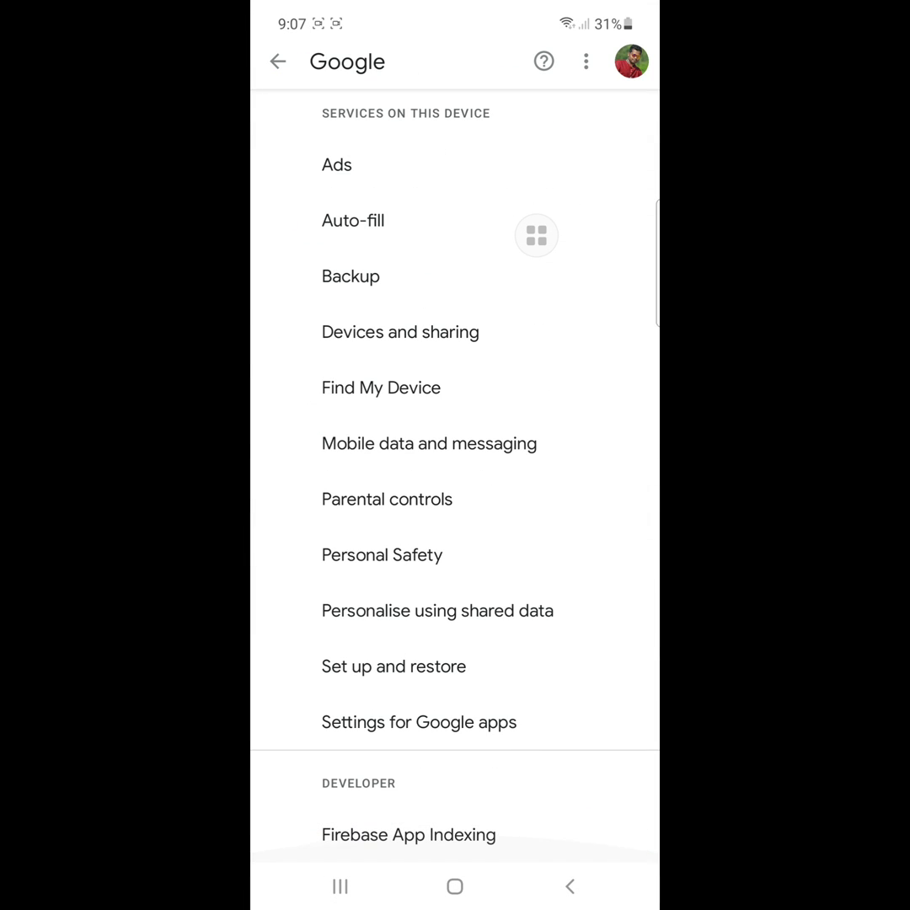
pyautogui.click(419, 722)
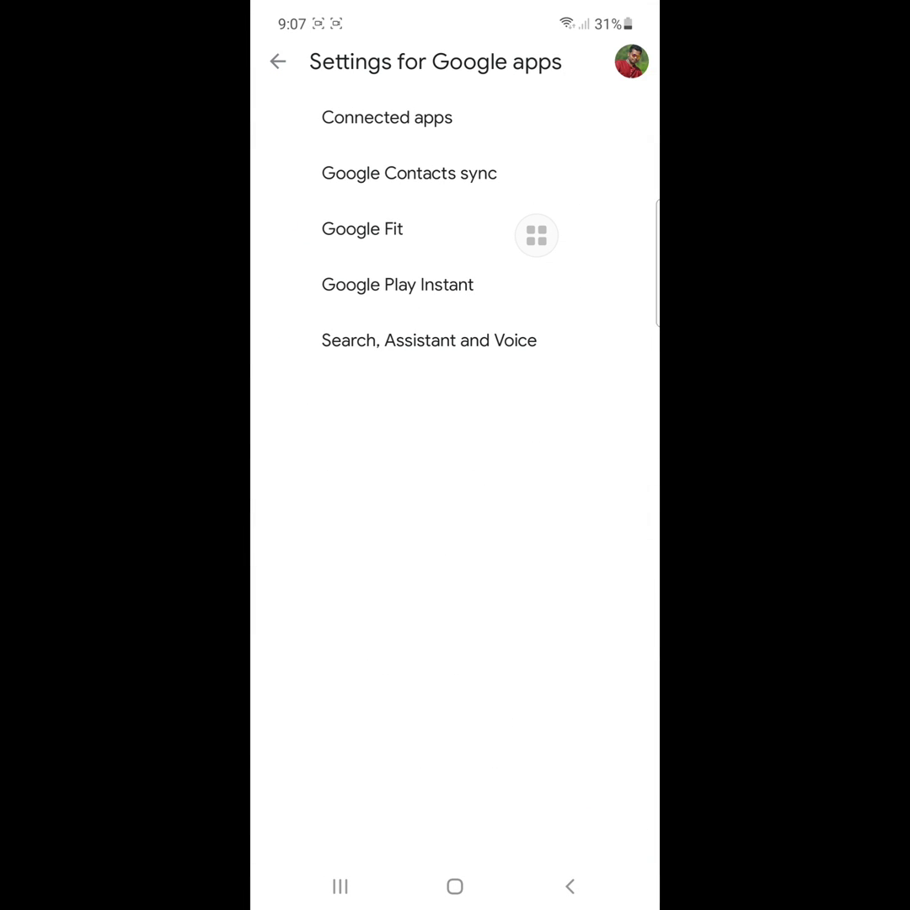
pyautogui.click(361, 337)
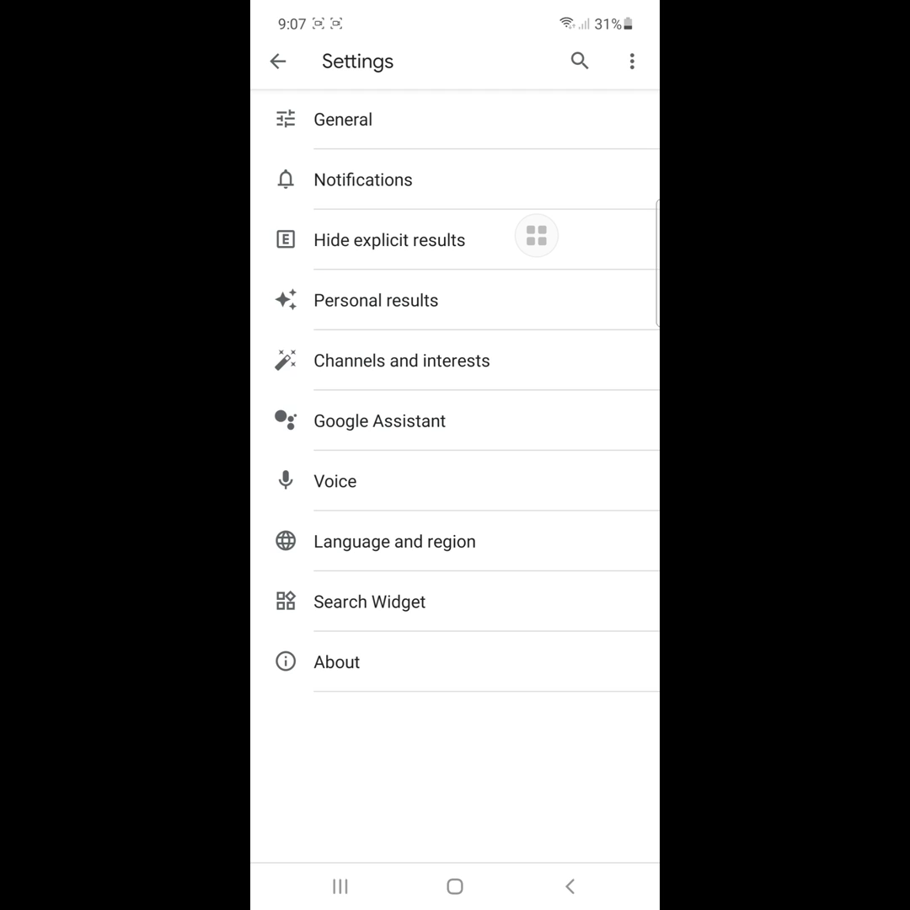
pyautogui.click(336, 481)
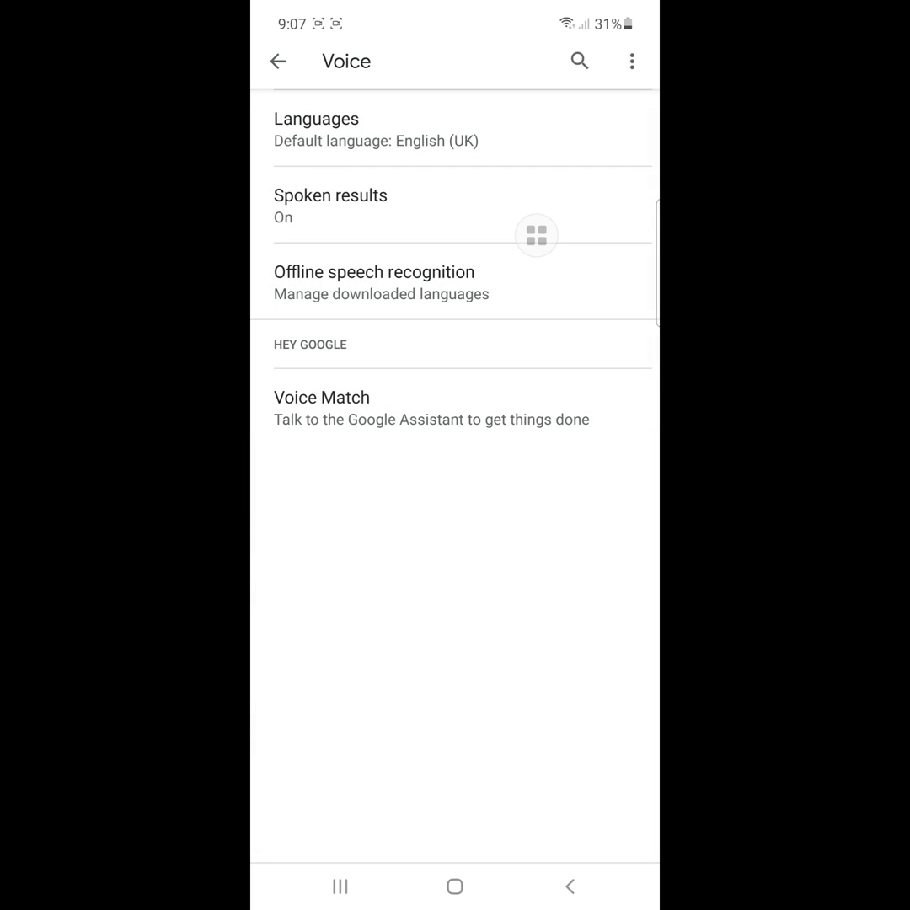
# - Set offline speech recognition languages to 'Do not auto-update languages'
pyautogui.click(374, 282)
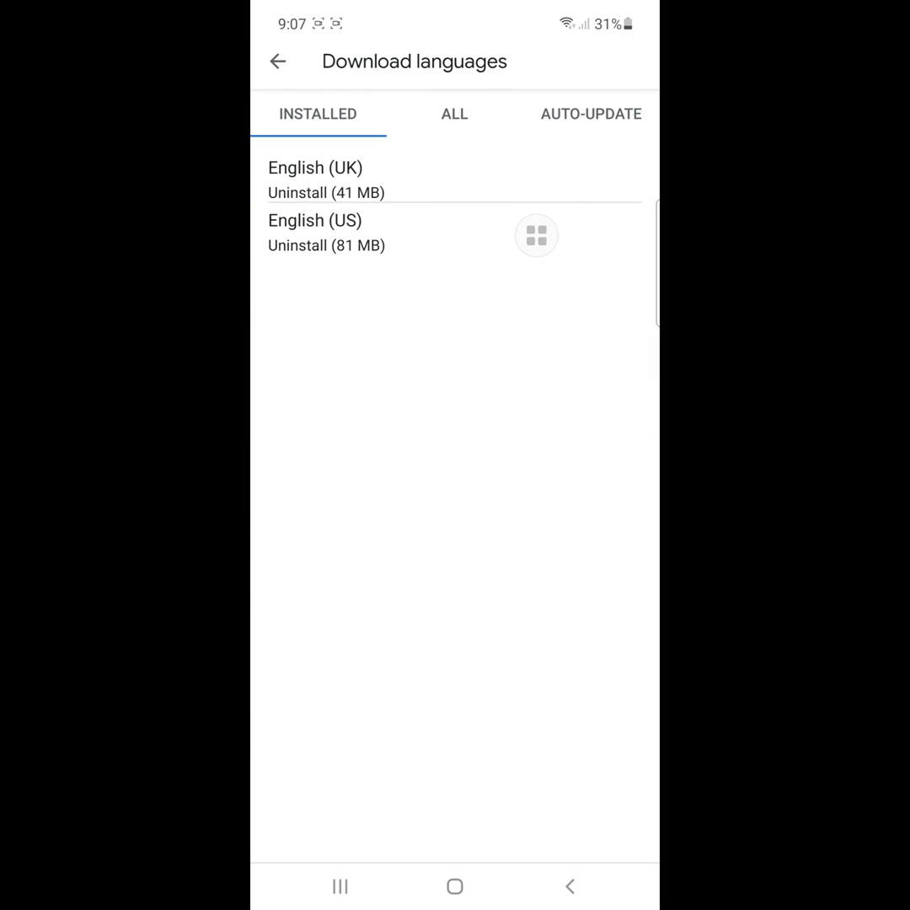
pyautogui.click(455, 113)
pyautogui.click(591, 114)
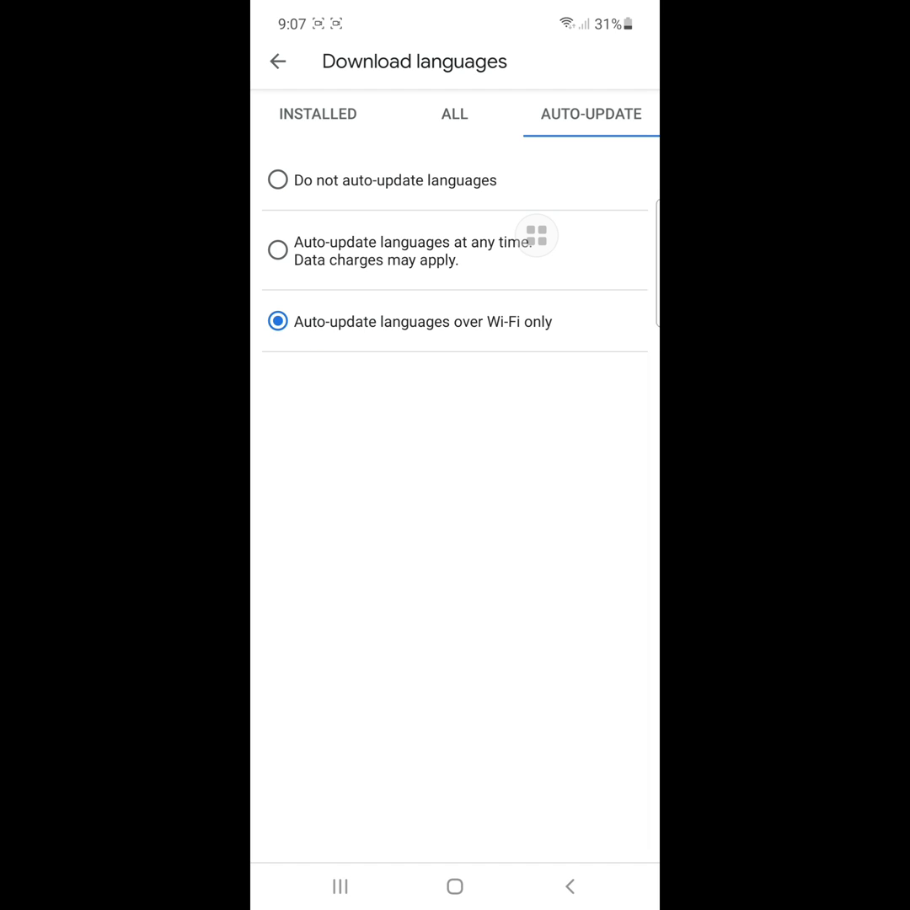
pyautogui.click(300, 179)
# - Back out of the Voice and Google settings pages
pyautogui.click(561, 885)
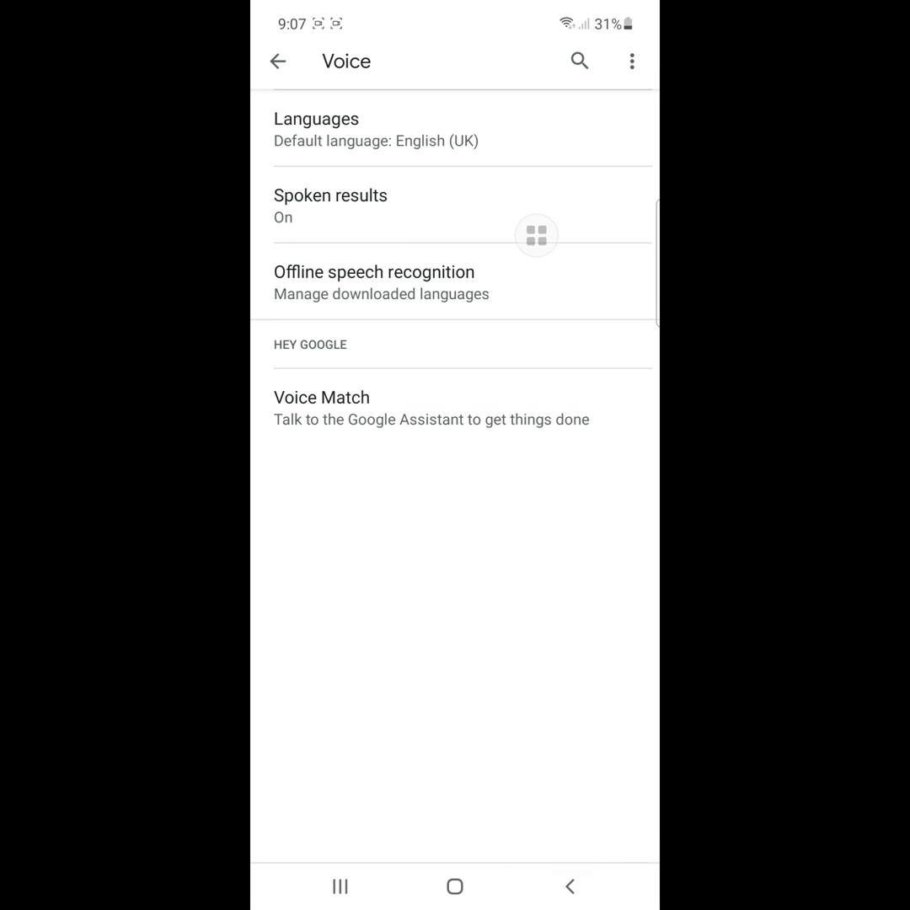
pyautogui.click(570, 885)
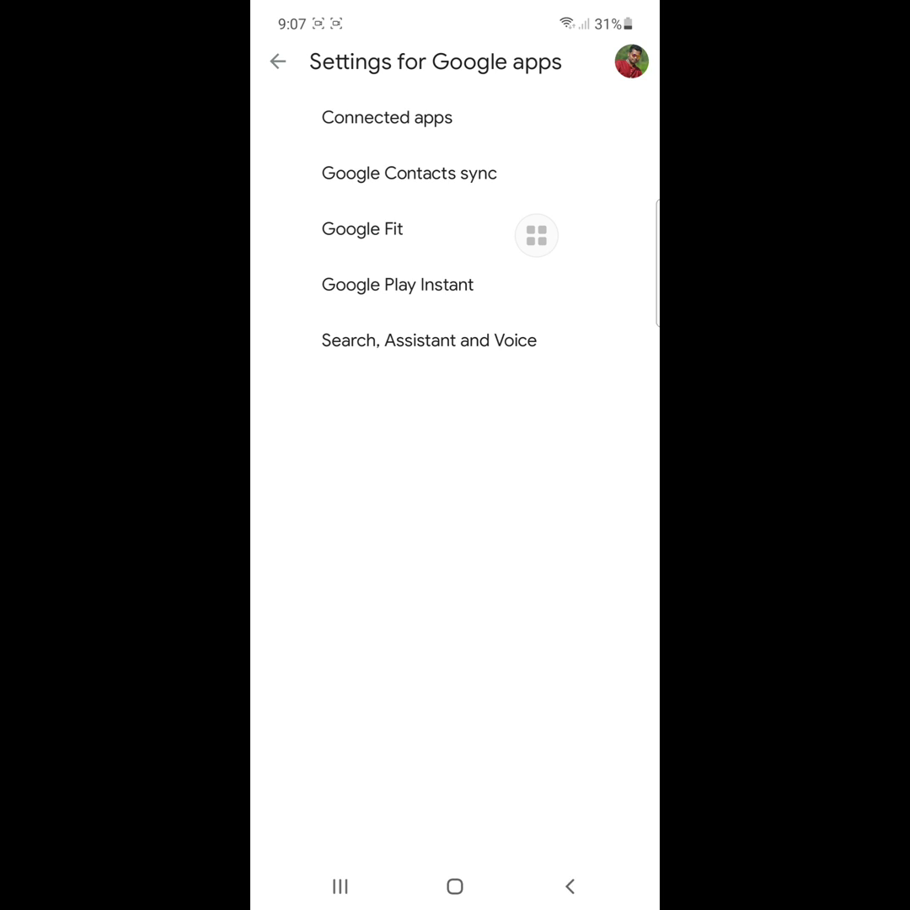
pyautogui.click(570, 885)
# - Search the installed Apps list for 'speech' to show Speech services by Google
pyautogui.click(570, 885)
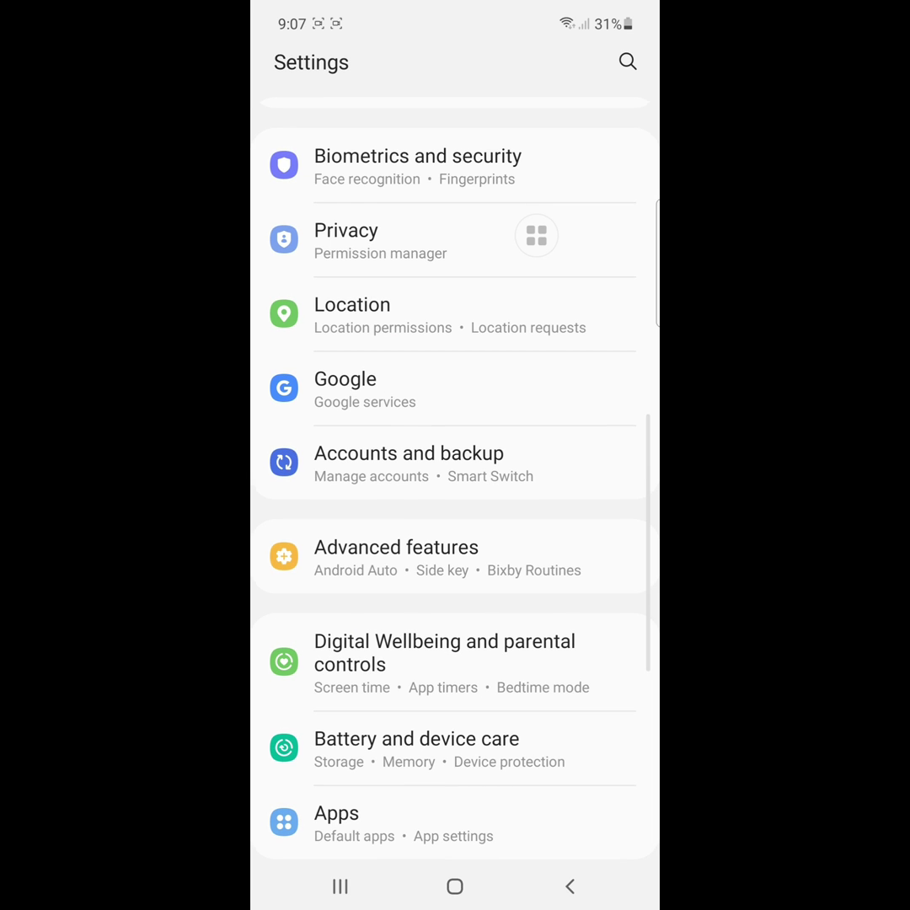
pyautogui.scroll(-2, 455, 506)
pyautogui.scroll(-2, 455, 505)
pyautogui.click(407, 462)
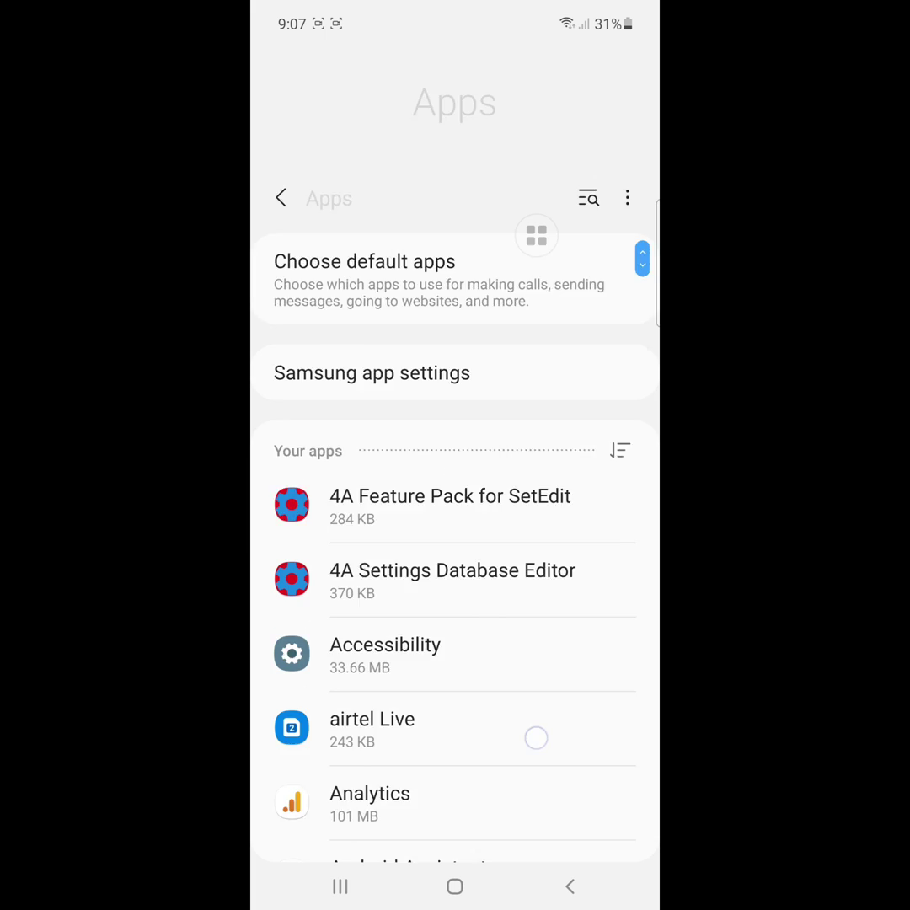
pyautogui.click(588, 321)
pyautogui.write('s')
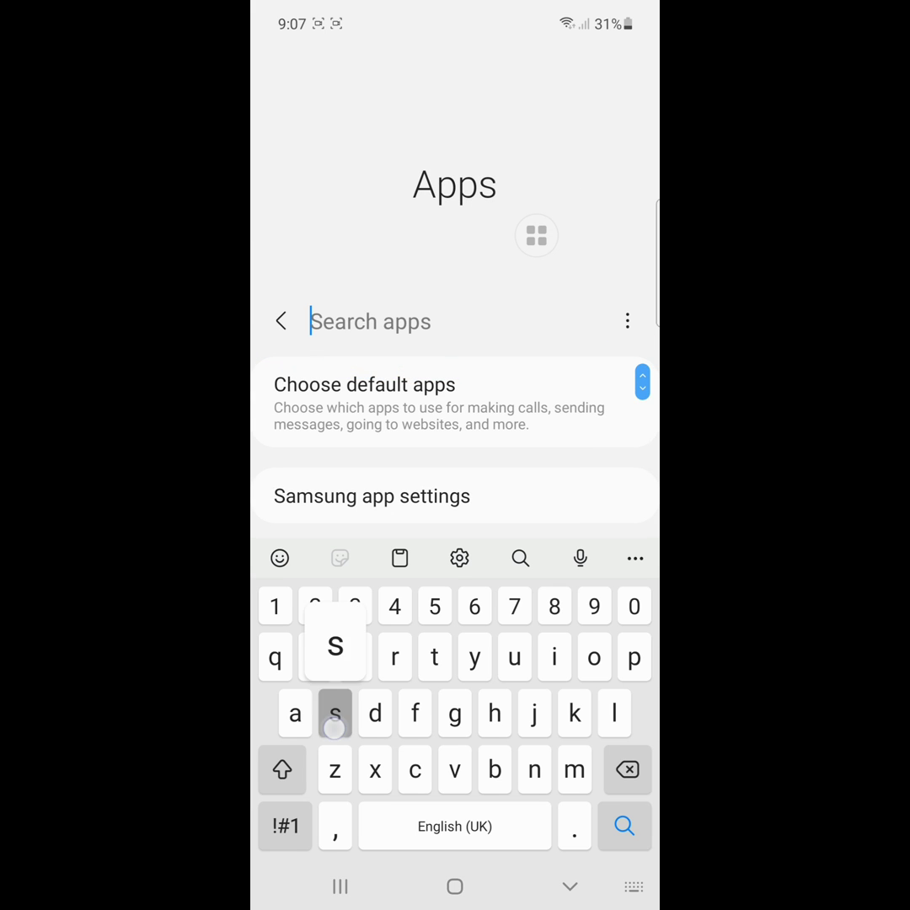
pyautogui.write('pe')
pyautogui.click(351, 559)
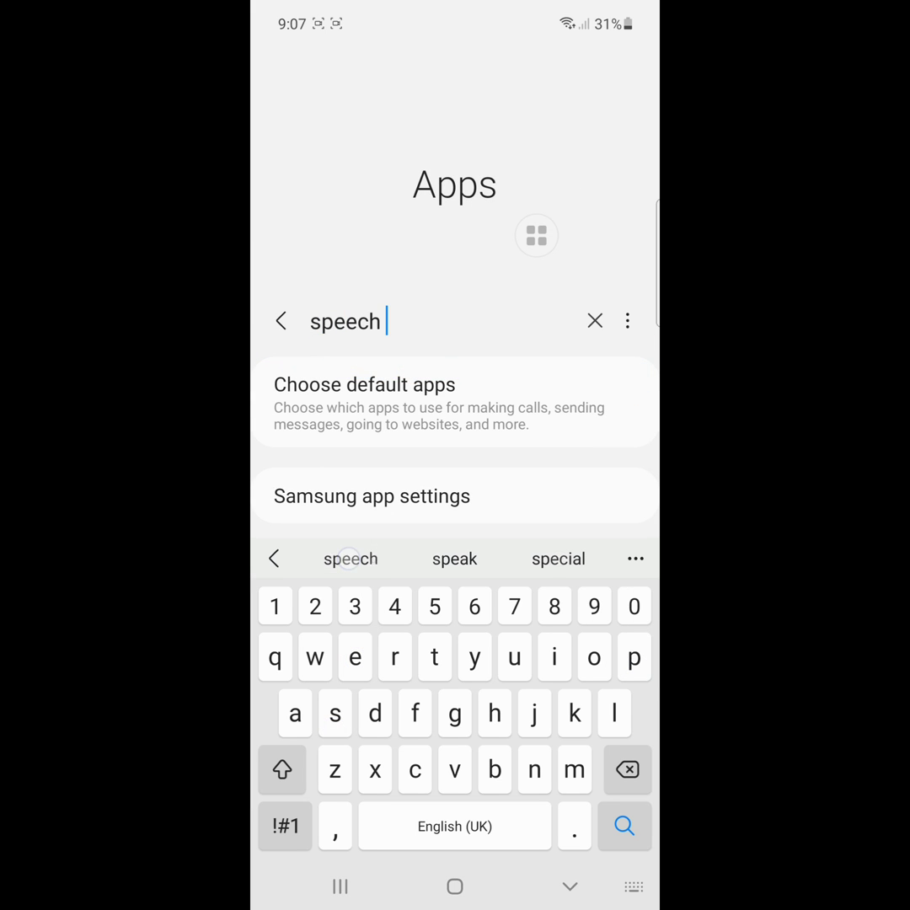
pyautogui.click(624, 826)
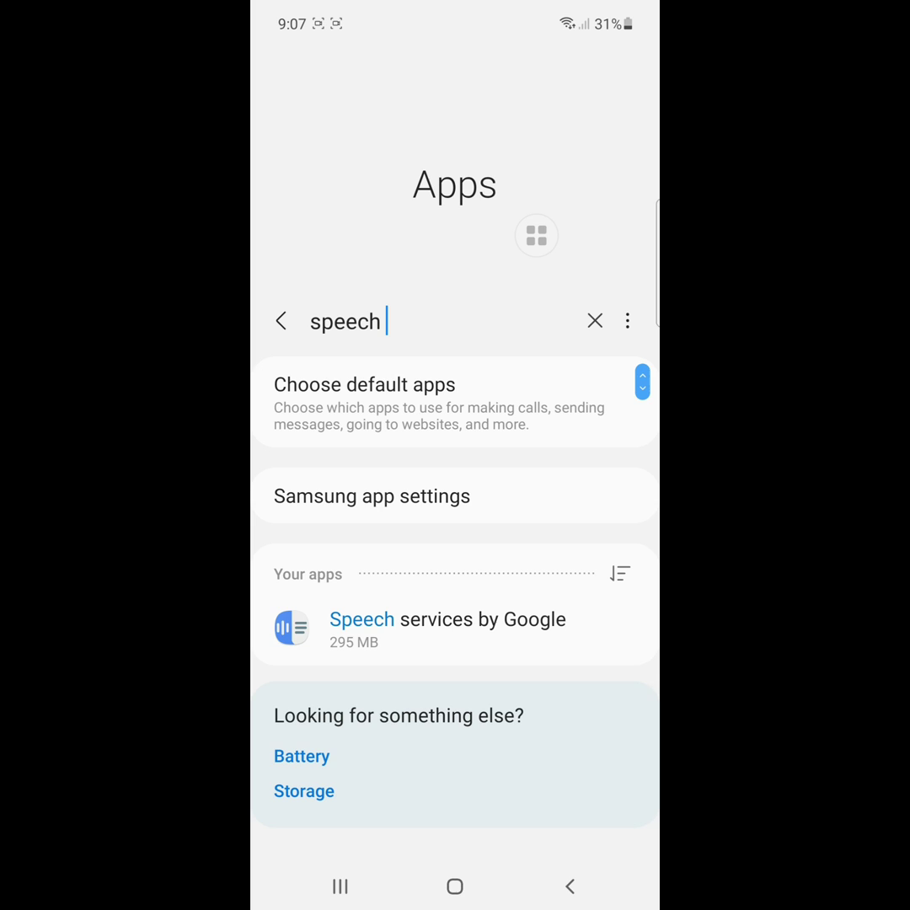
# - Turn off Show notifications for Speech services by Google
pyautogui.click(527, 620)
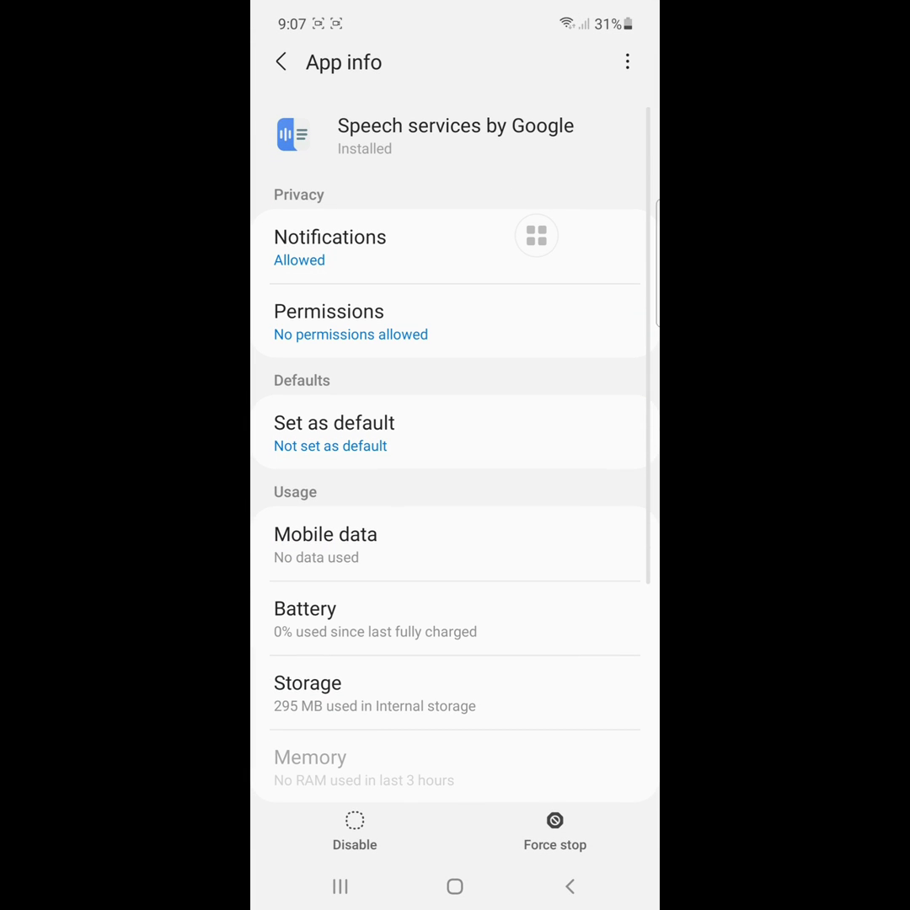
pyautogui.click(534, 258)
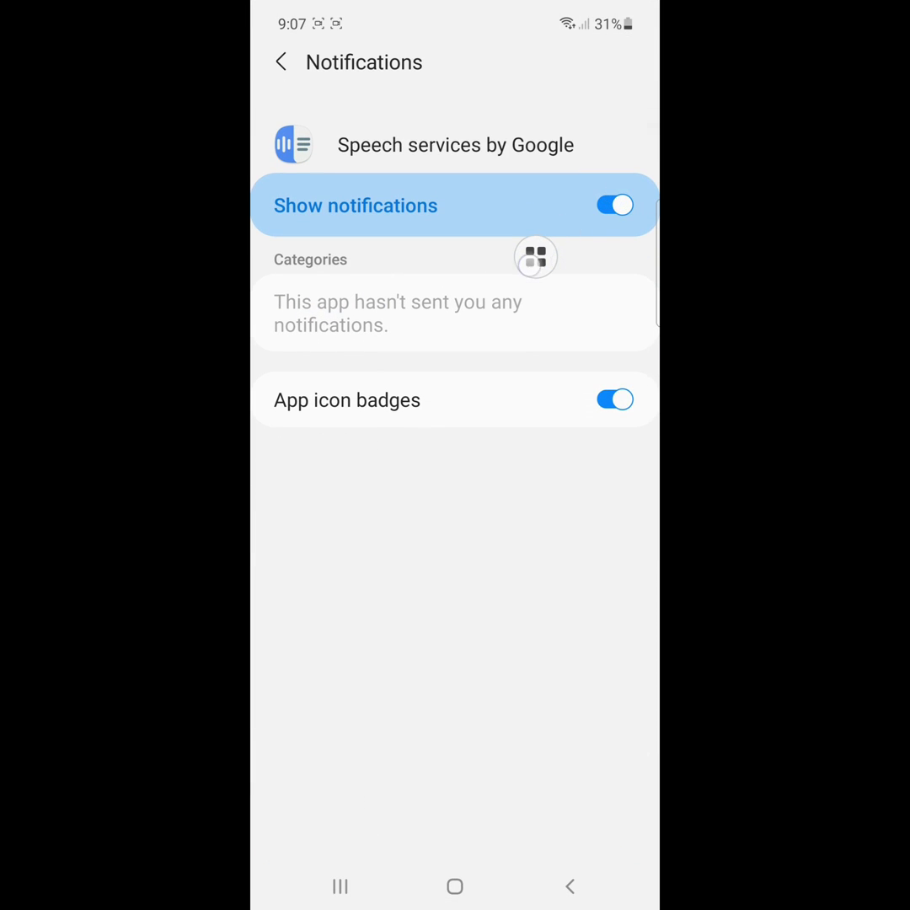
pyautogui.click(615, 205)
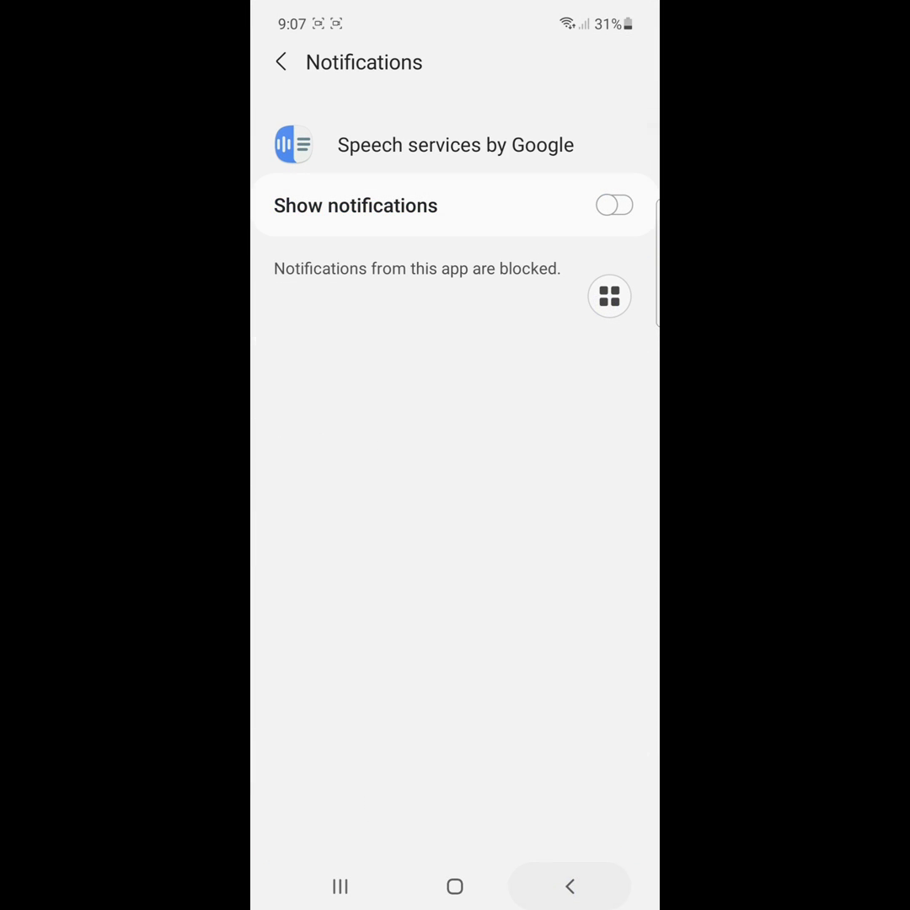
# - Return to the home screen and pull down the notification shade
pyautogui.click(570, 886)
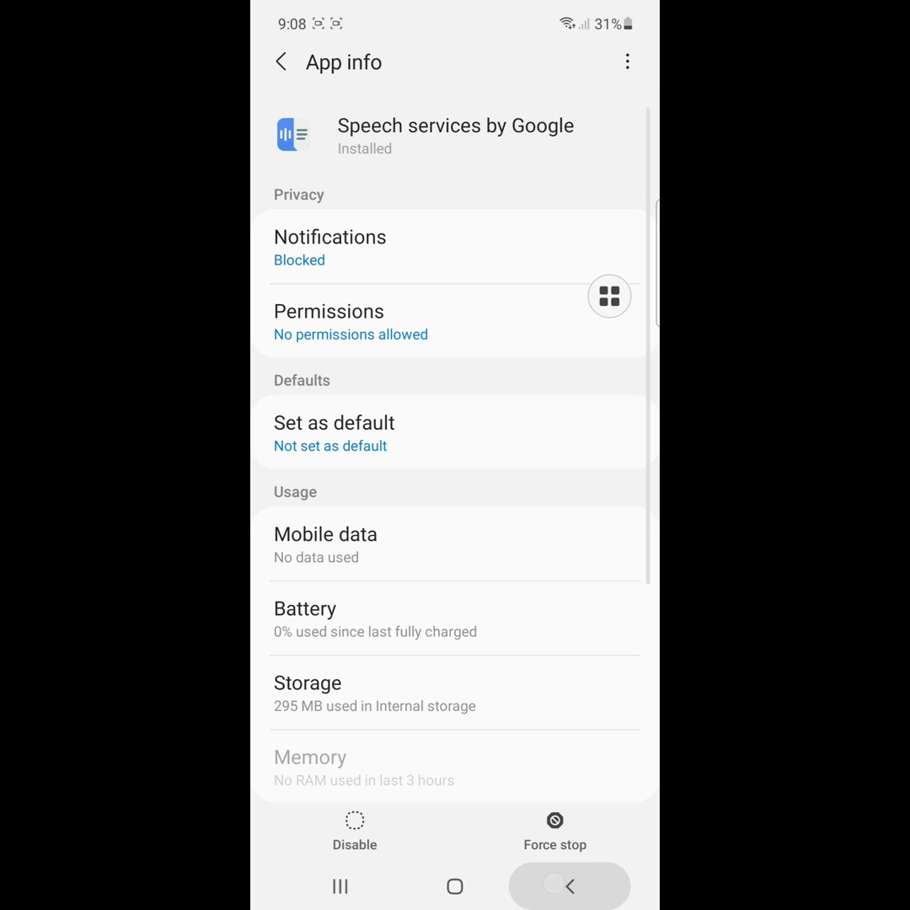
pyautogui.click(570, 887)
pyautogui.click(570, 887)
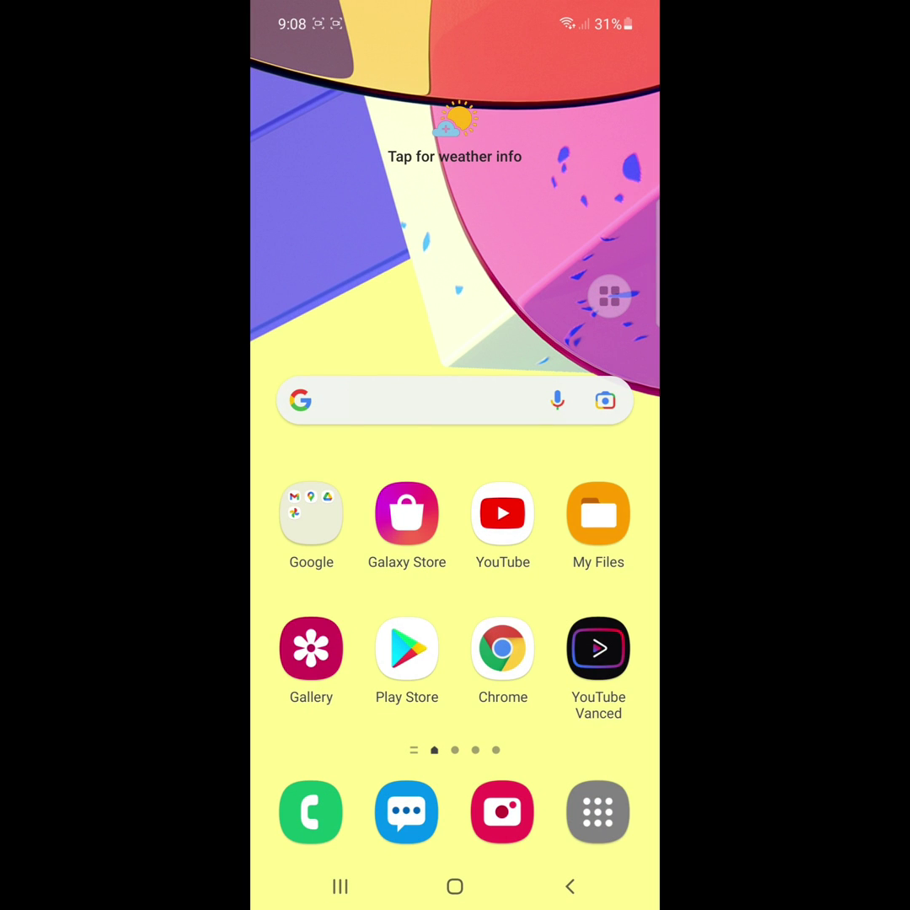
pyautogui.moveTo(383, 71); pyautogui.dragTo(388, 438)
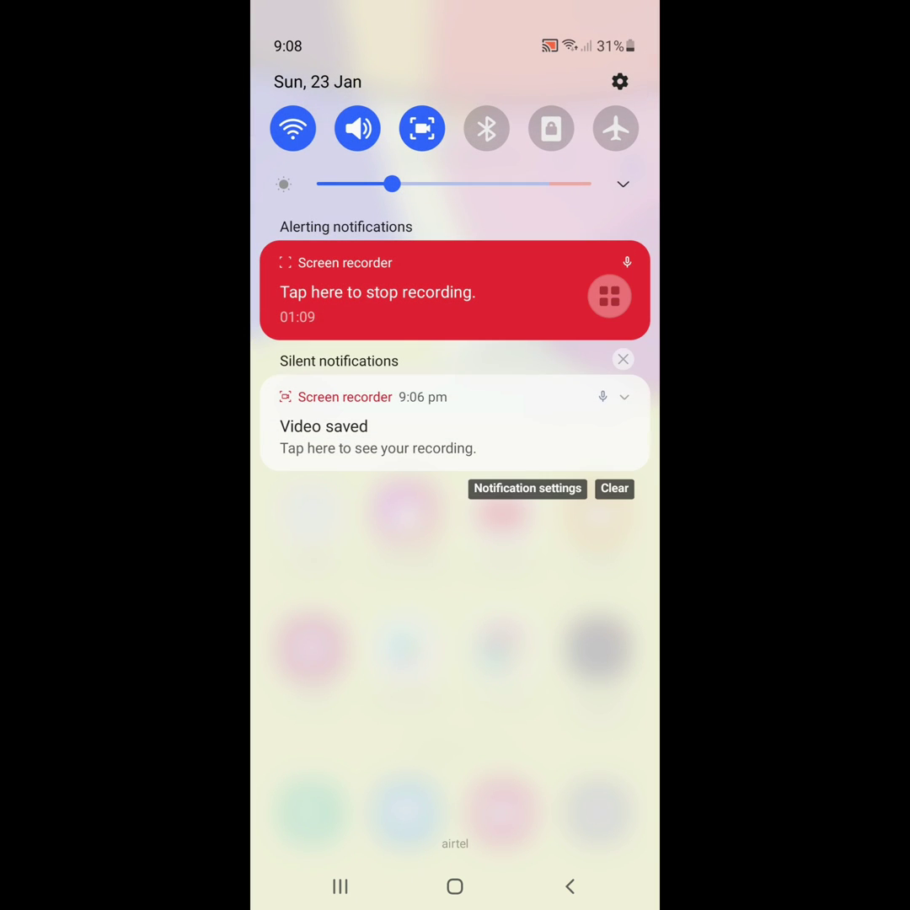